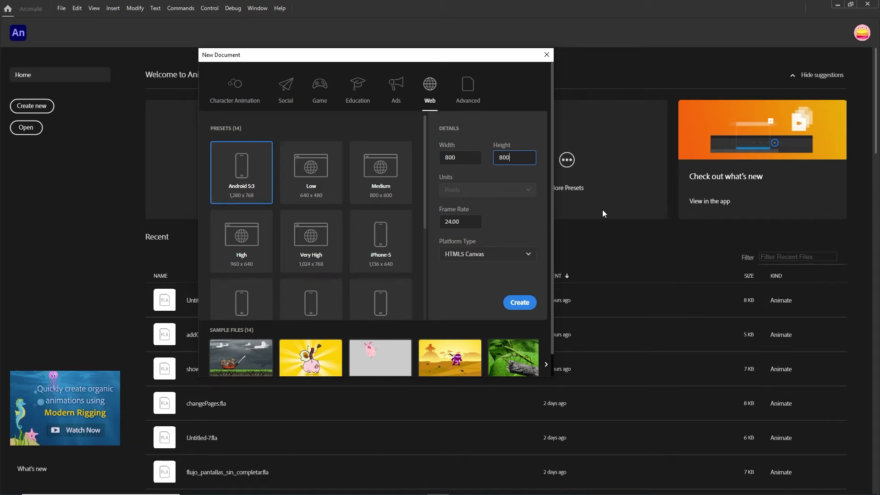
- Set the new HTML5 Canvas document's height to 800 pixels
{"action": "left_click", "coordinate": [521, 231]}
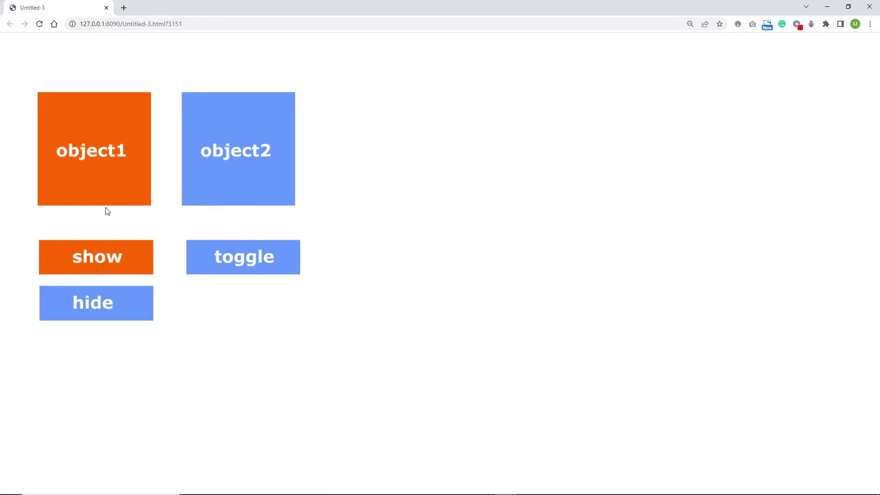
- Hide and show object1 twice with the demo's hide and show buttons
{"action": "left_click", "coordinate": [94, 305]}
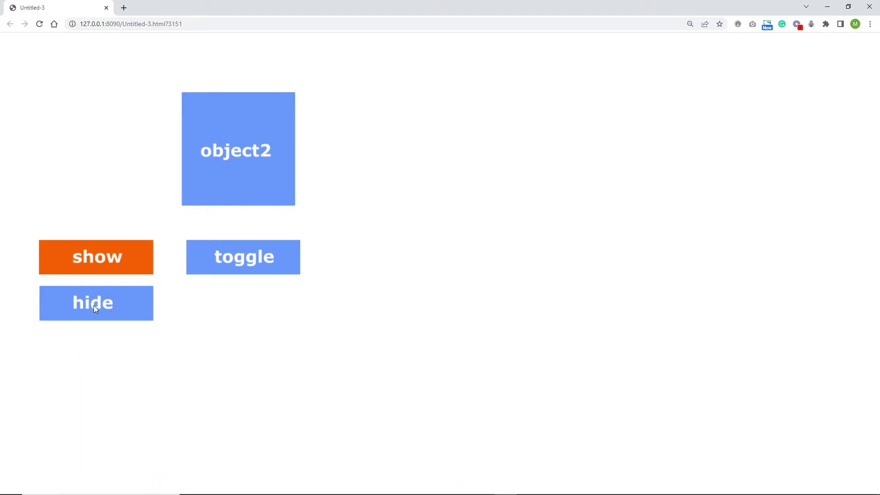
{"action": "left_click", "coordinate": [92, 265]}
{"action": "left_click", "coordinate": [93, 310]}
{"action": "left_click", "coordinate": [100, 257]}
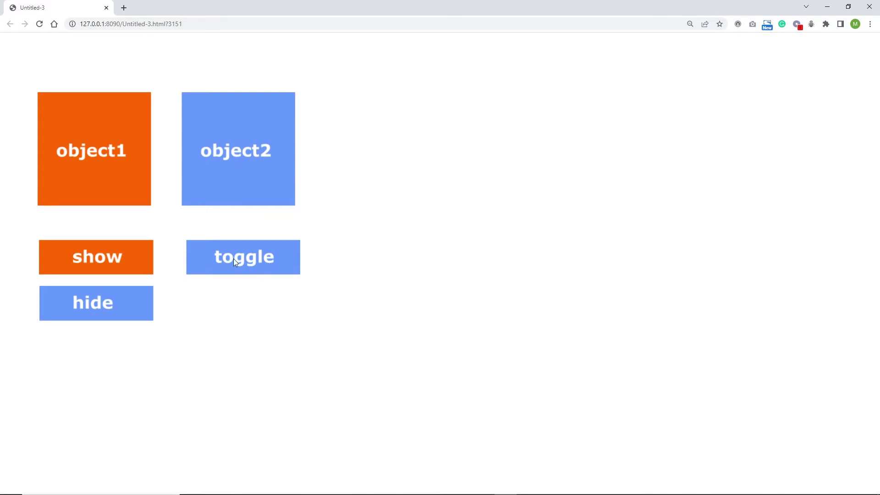
- Toggle object2 out of and back into view three times
{"action": "left_click", "coordinate": [248, 262]}
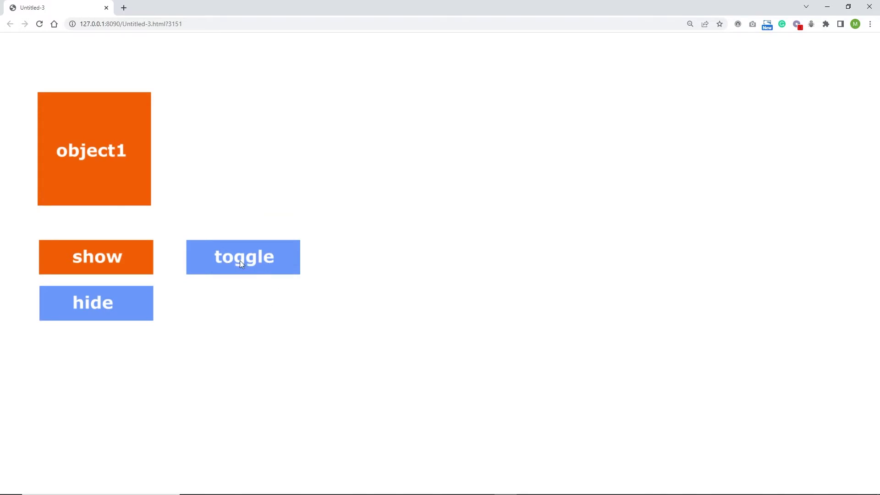
{"action": "left_click", "coordinate": [255, 257]}
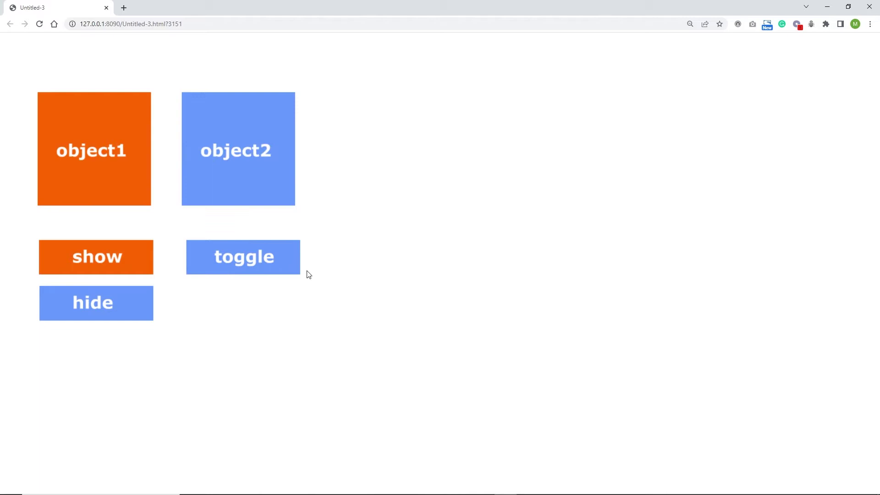
{"action": "left_click", "coordinate": [254, 259]}
{"action": "left_click", "coordinate": [254, 257]}
{"action": "left_click", "coordinate": [254, 257]}
{"action": "left_click", "coordinate": [257, 258]}
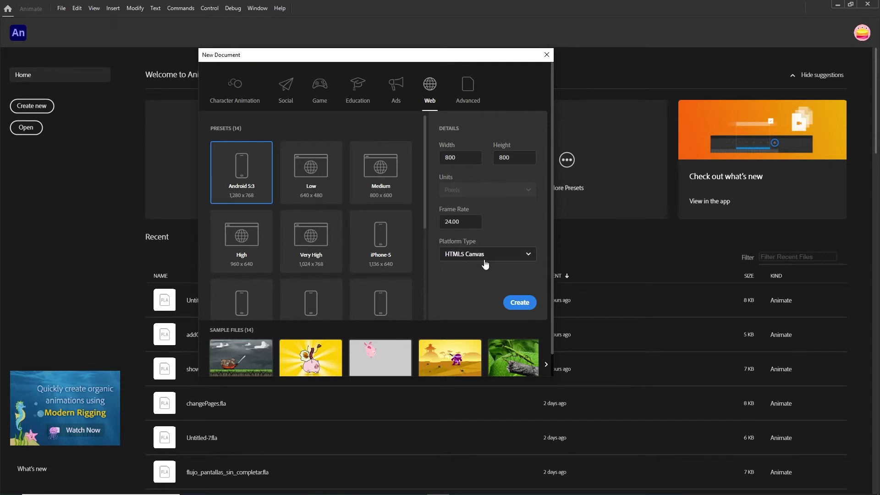
- Create the 800 by 800 canvas document and draw an orange square near the stage's upper left
{"action": "left_click", "coordinate": [517, 306]}
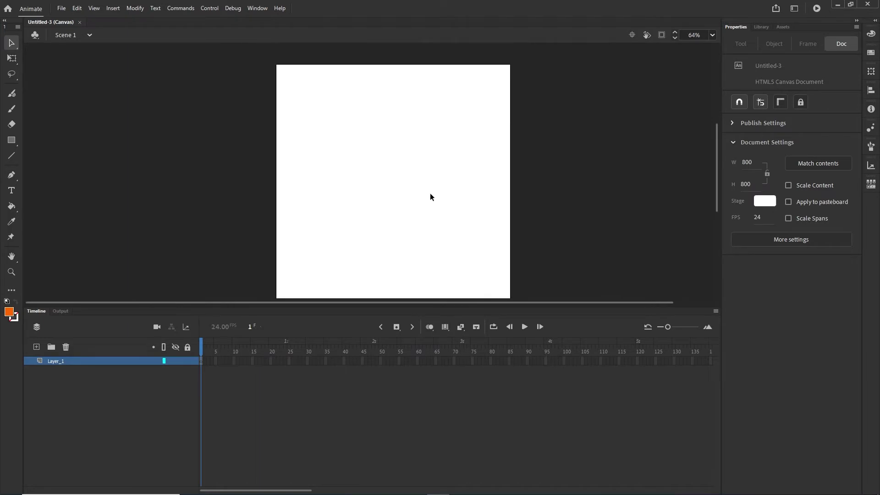
{"action": "left_click", "coordinate": [12, 141]}
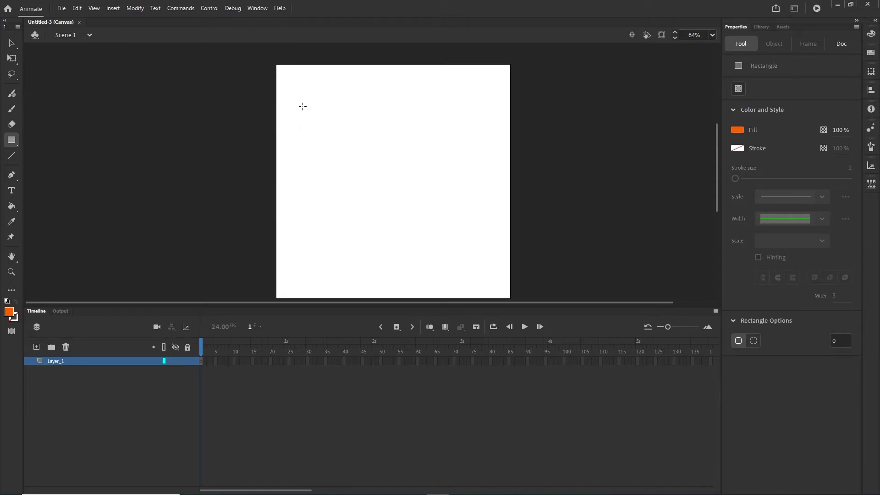
{"action": "left_click_drag", "start_coordinate": [303, 106], "coordinate": [382, 186]}
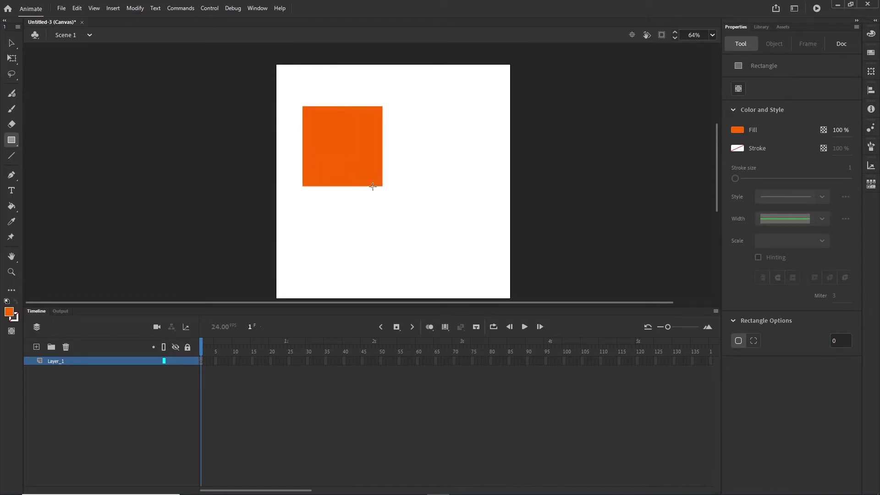
{"action": "left_click", "coordinate": [11, 44]}
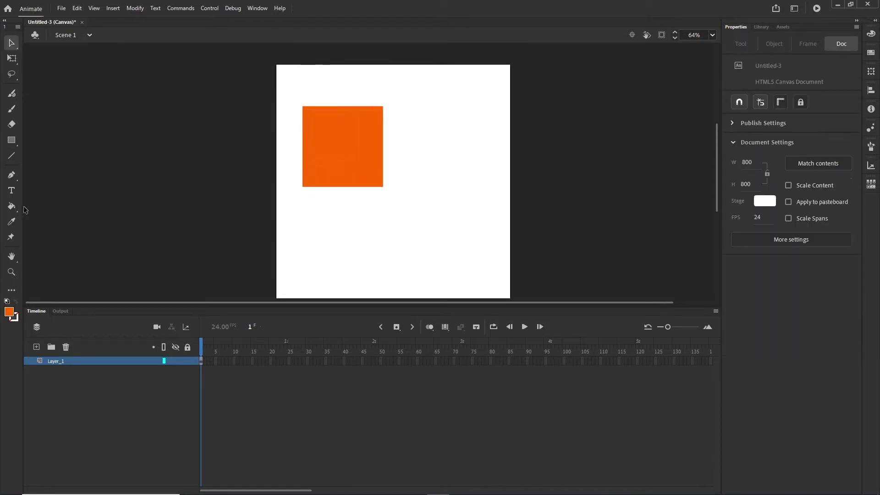
- Type a white 'object1' label on the orange square
{"action": "key", "text": "t"}
{"action": "left_click", "coordinate": [737, 181]}
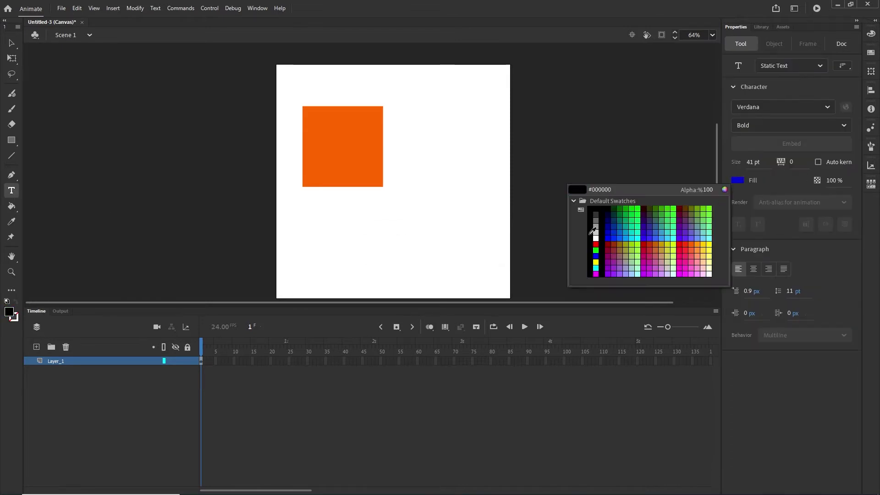
{"action": "left_click", "coordinate": [591, 234]}
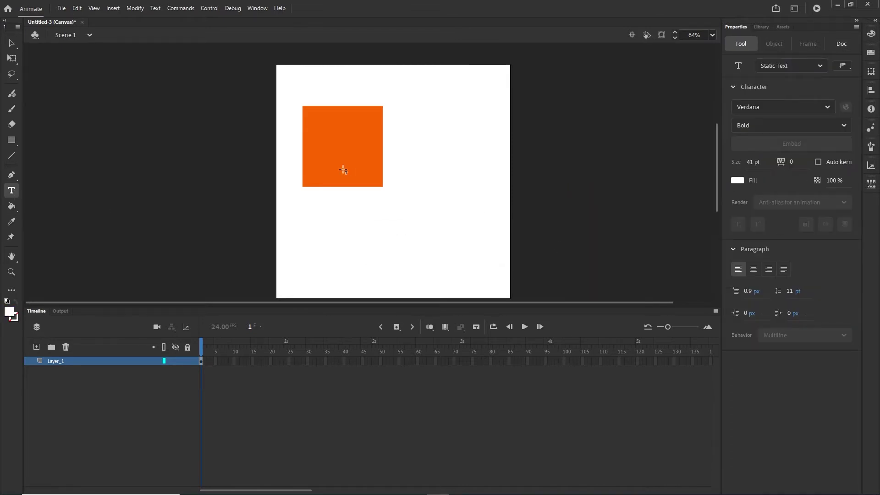
{"action": "left_click", "coordinate": [331, 149]}
{"action": "type", "text": "obje"}
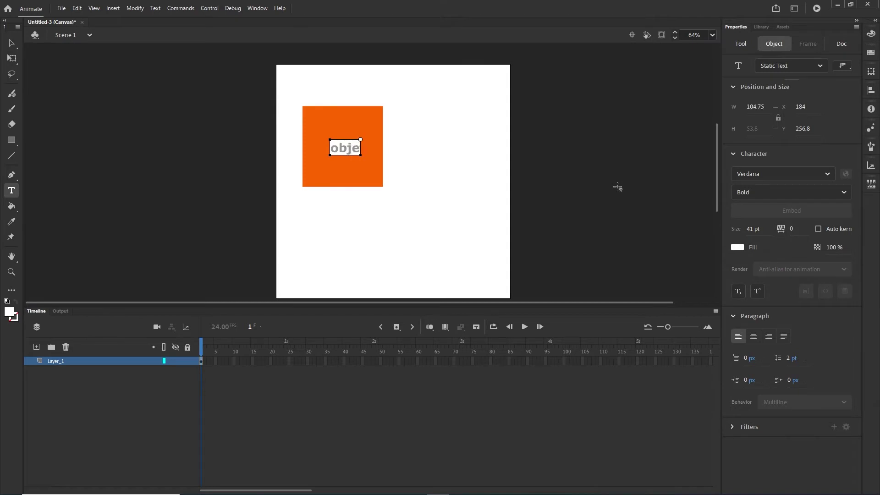
{"action": "type", "text": "ct1"}
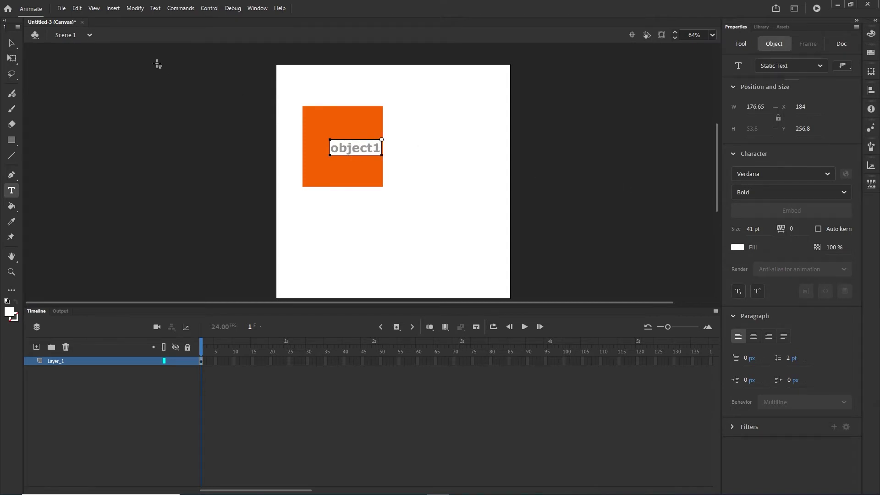
{"action": "left_click", "coordinate": [11, 43]}
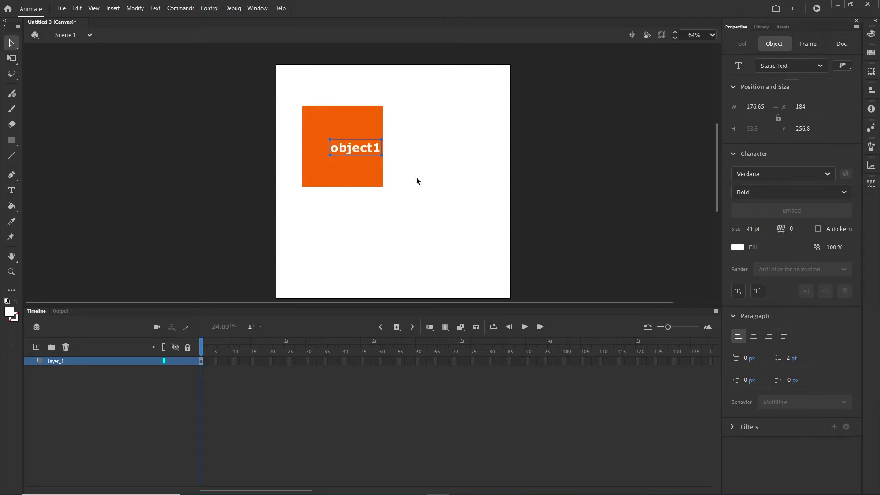
- Centre the object1 label and place a copy of the labelled square to its right
{"action": "key", "text": "shift+Left"}
{"action": "key", "text": "shift+Left"}
{"action": "key", "text": "shift+Left"}
{"action": "key", "text": "shift+Left"}
{"action": "key", "text": "shift+Left"}
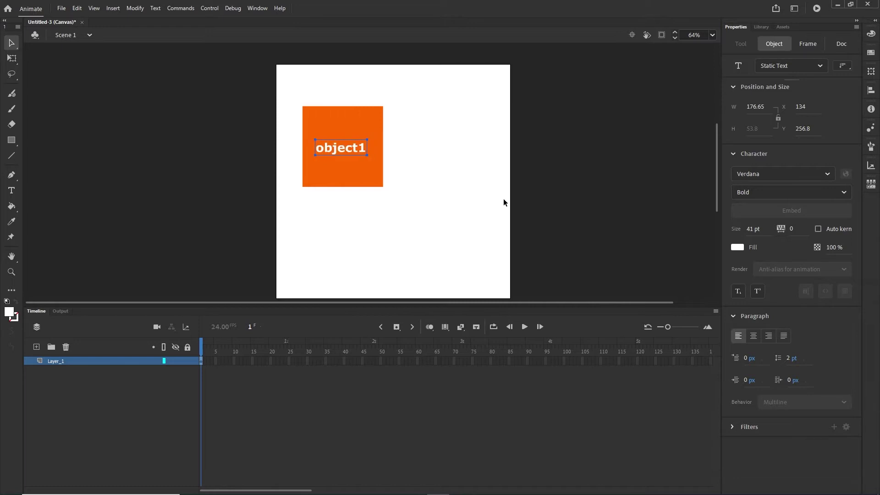
{"action": "left_click", "coordinate": [448, 230]}
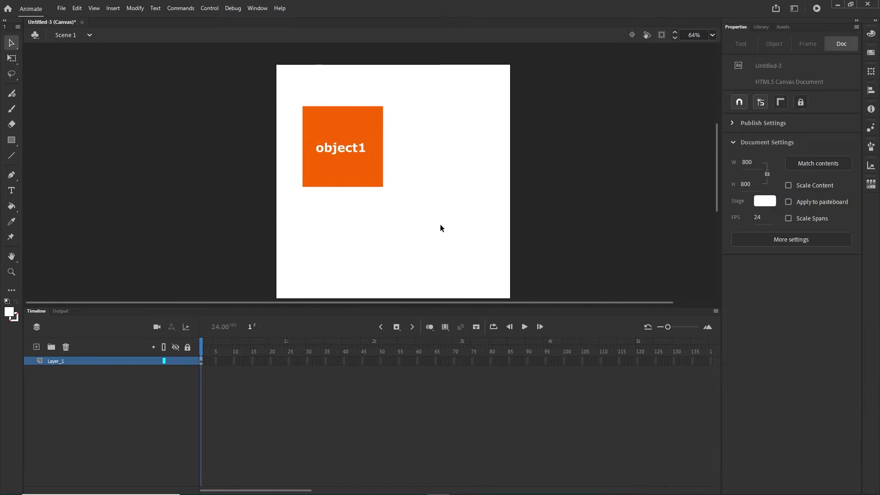
{"action": "left_click_drag", "start_coordinate": [394, 202], "coordinate": [242, 63]}
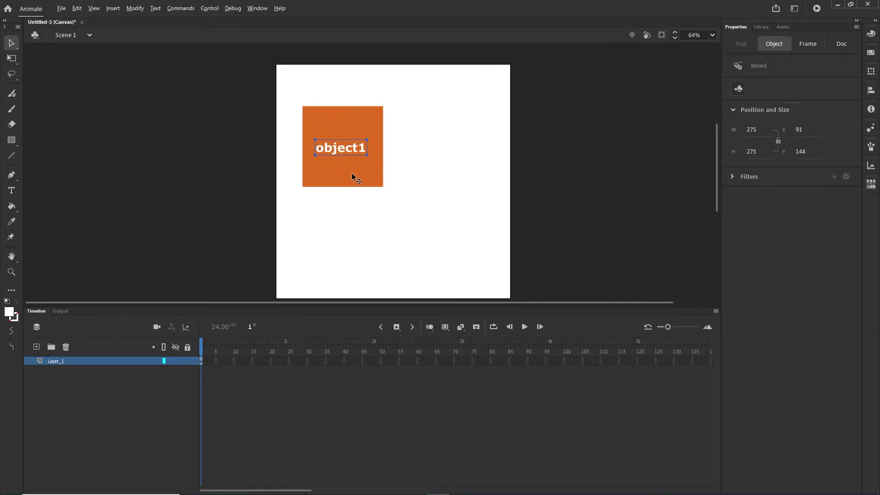
{"action": "left_click_drag", "start_coordinate": [355, 172], "coordinate": [453, 174]}
- Change the copied square's label from 'object1' to 'object2'
{"action": "left_click", "coordinate": [473, 230]}
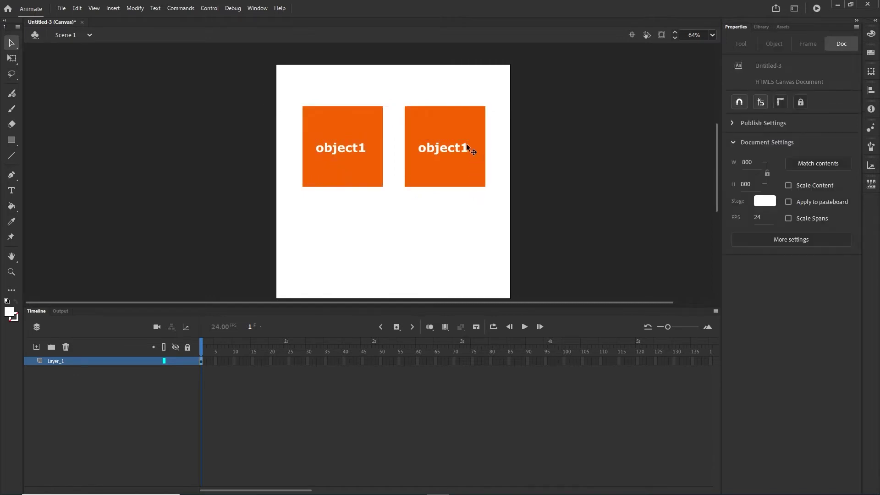
{"action": "double_click", "coordinate": [464, 147]}
{"action": "key", "text": "BackSpace"}
{"action": "type", "text": "2"}
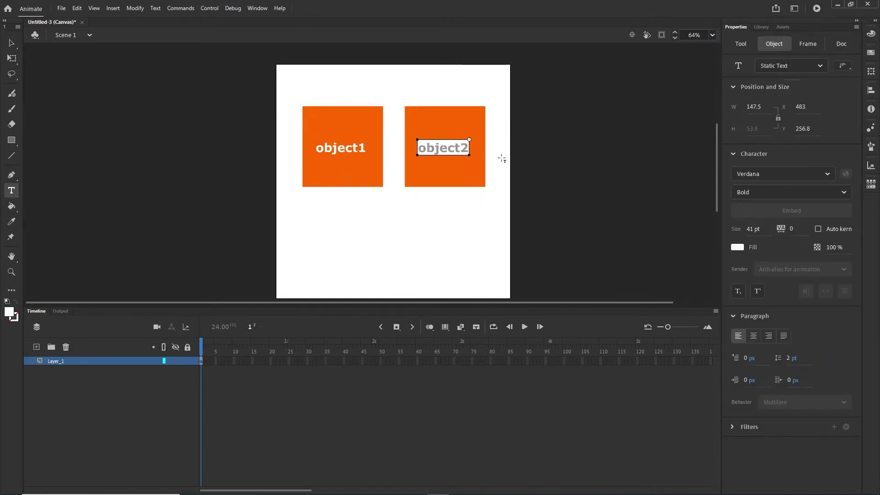
{"action": "key", "text": "Escape"}
{"action": "key", "text": "Escape"}
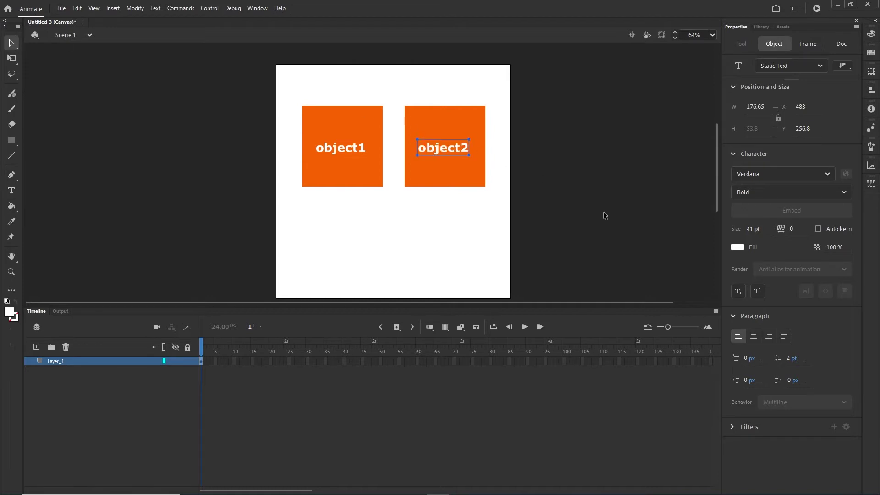
- Give the object2 square a light blue fill
{"action": "left_click", "coordinate": [440, 137]}
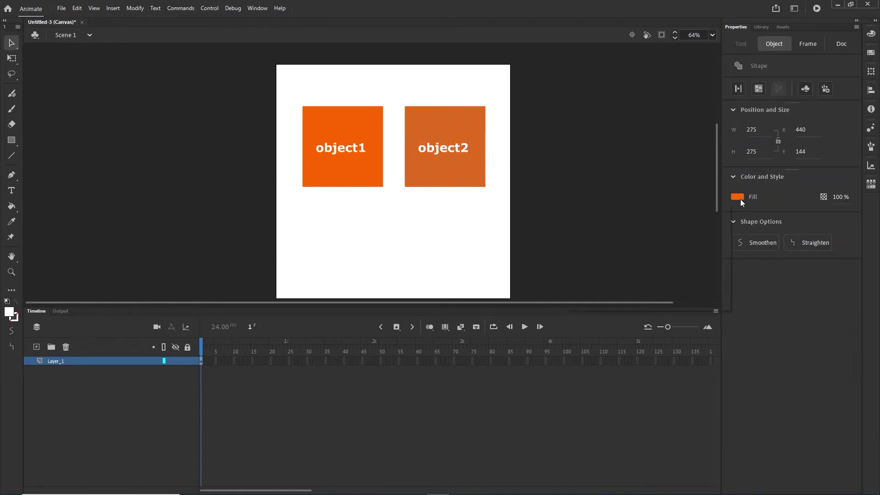
{"action": "left_click", "coordinate": [740, 199]}
{"action": "left_click", "coordinate": [702, 253]}
{"action": "left_click", "coordinate": [605, 243]}
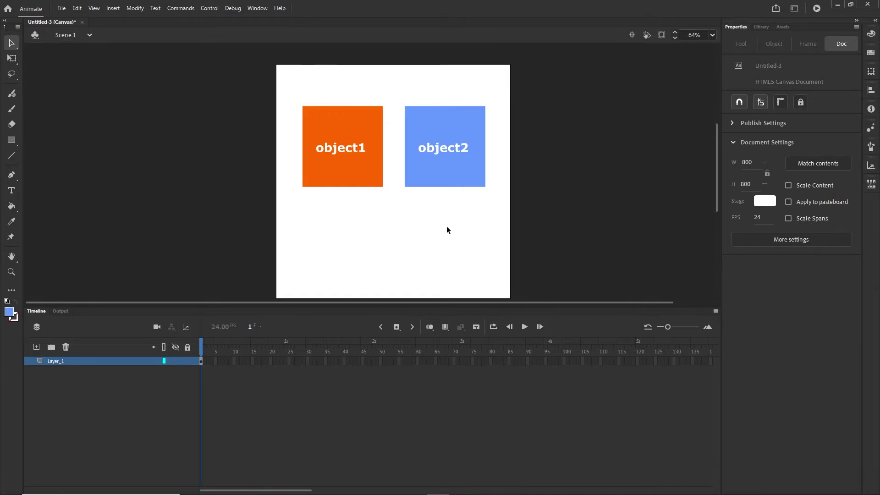
- Draw a blue bar-shaped rectangle below object1
{"action": "left_click", "coordinate": [12, 139]}
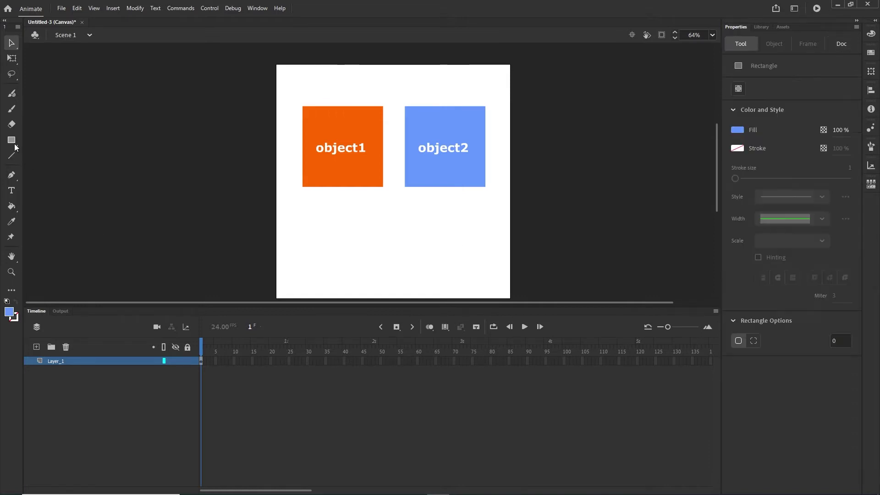
{"action": "left_click", "coordinate": [58, 142]}
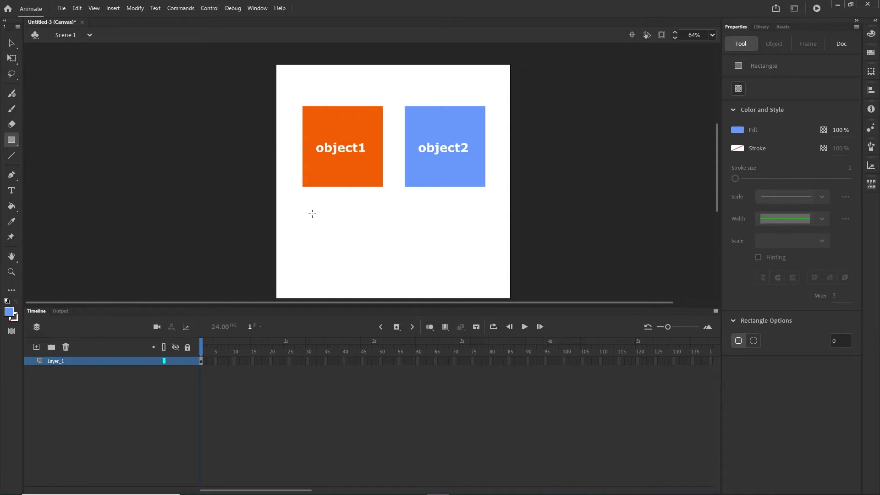
{"action": "left_click_drag", "start_coordinate": [304, 212], "coordinate": [384, 236]}
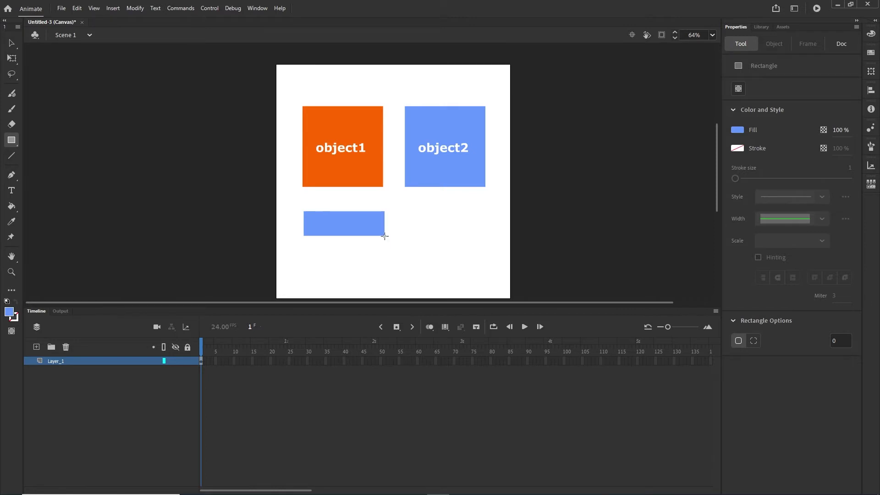
- Type 'show' in white text on the blue bar
{"action": "left_click", "coordinate": [11, 190]}
{"action": "left_click", "coordinate": [735, 181]}
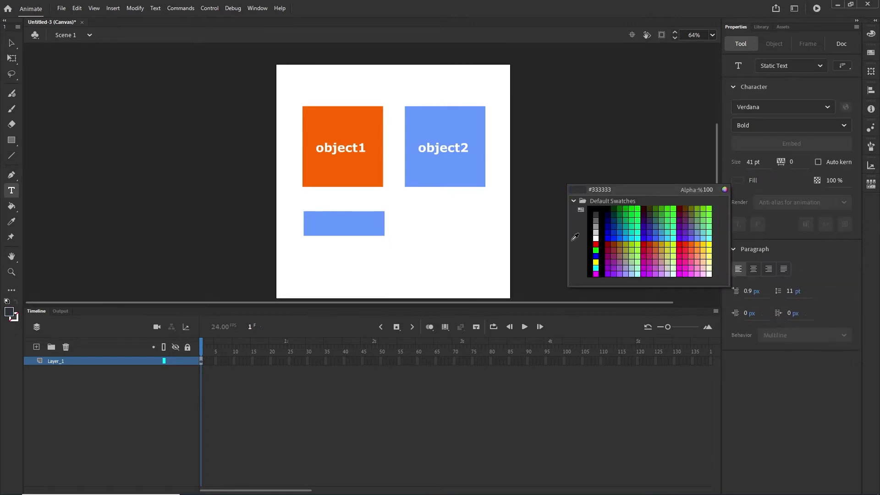
{"action": "left_click", "coordinate": [596, 238]}
{"action": "left_click", "coordinate": [328, 228]}
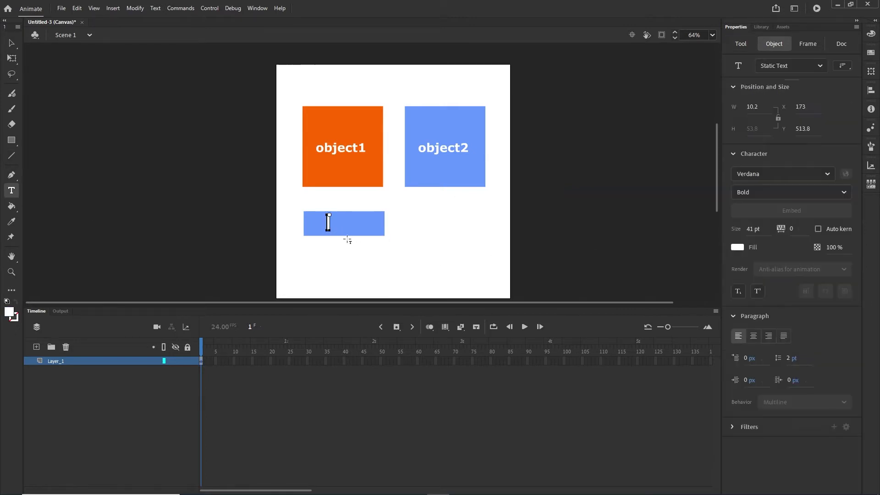
{"action": "type", "text": "show"}
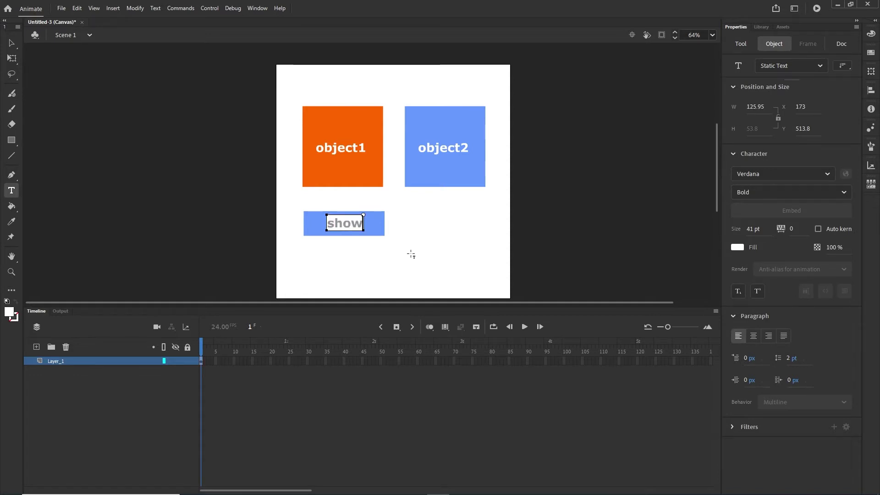
- Copy the show button below itself and relabel the copy 'hide'
{"action": "left_click", "coordinate": [11, 44]}
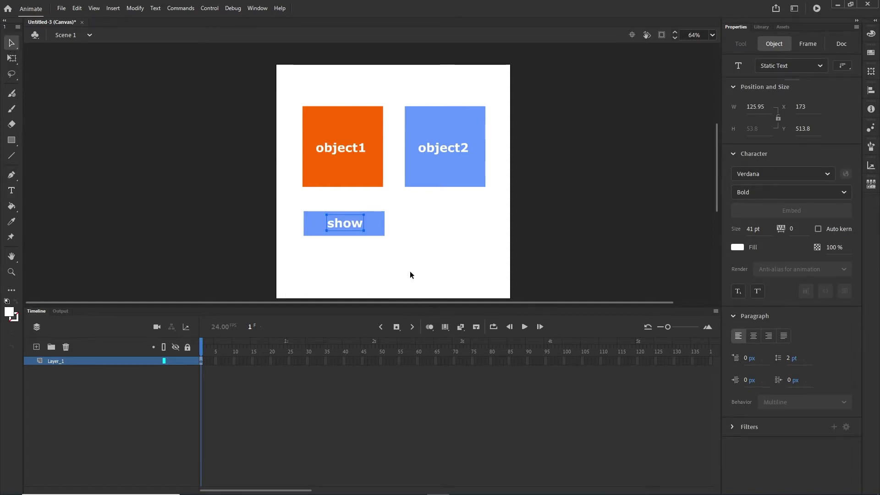
{"action": "left_click", "coordinate": [406, 265]}
{"action": "left_click_drag", "start_coordinate": [404, 253], "coordinate": [298, 210]}
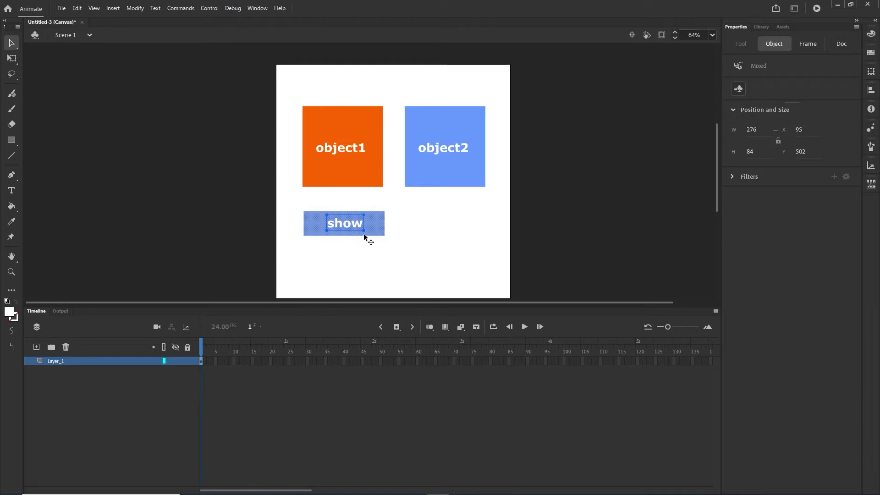
{"action": "left_click_drag", "start_coordinate": [373, 234], "coordinate": [323, 256]}
{"action": "left_click", "coordinate": [361, 262]}
{"action": "double_click", "coordinate": [360, 259]}
{"action": "type", "text": "hide"}
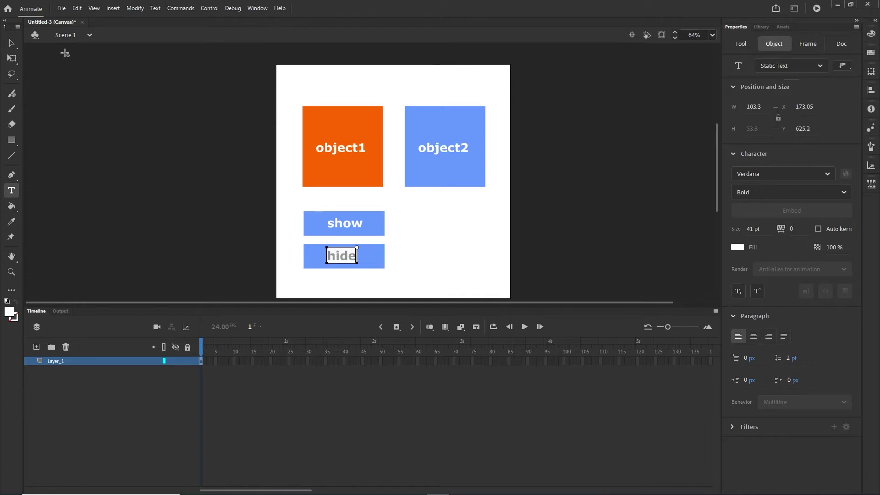
{"action": "left_click", "coordinate": [11, 42]}
- Place another copy of the show button to the right, under object2
{"action": "left_click", "coordinate": [406, 242]}
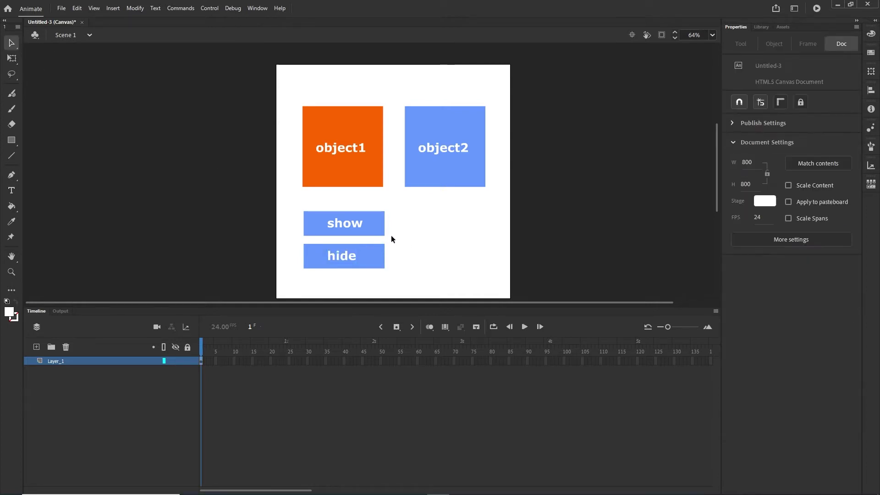
{"action": "left_click_drag", "start_coordinate": [391, 235], "coordinate": [294, 204]}
{"action": "left_click_drag", "start_coordinate": [376, 233], "coordinate": [479, 234]}
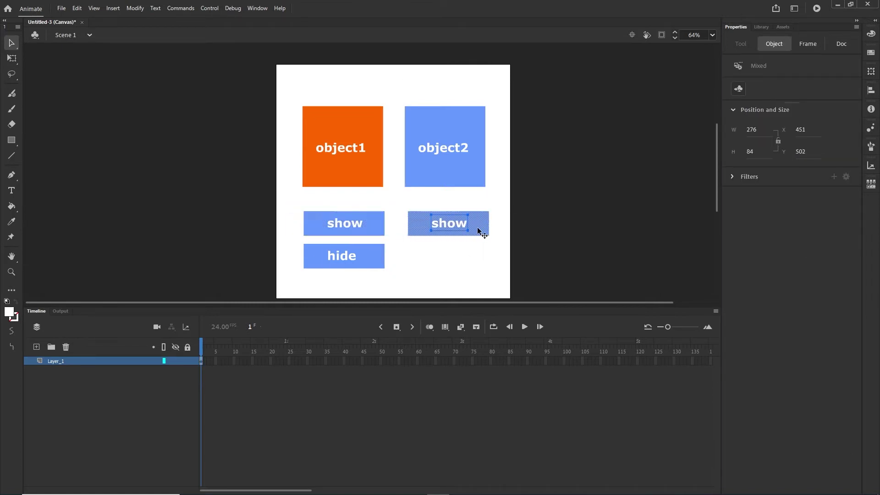
{"action": "double_click", "coordinate": [463, 224]}
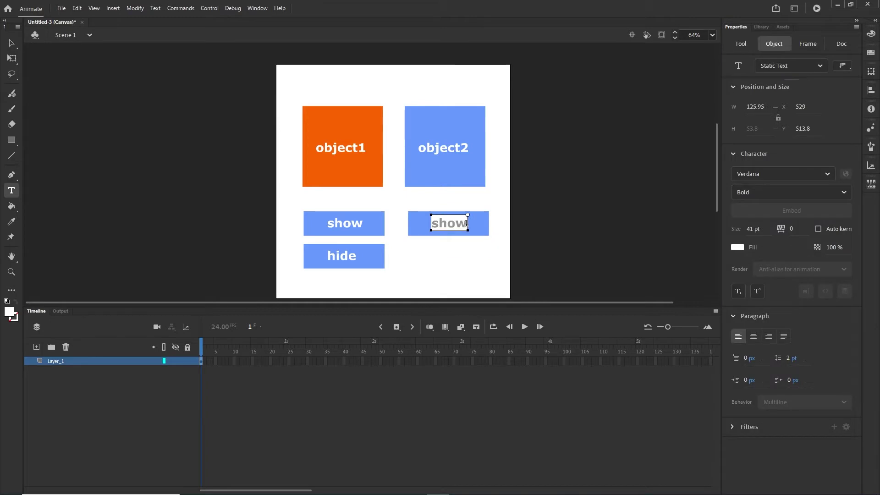
- Replace the right-hand copy's label with 'toggle'
{"action": "double_click", "coordinate": [439, 222]}
{"action": "key", "text": "BackSpace"}
{"action": "type", "text": "to"}
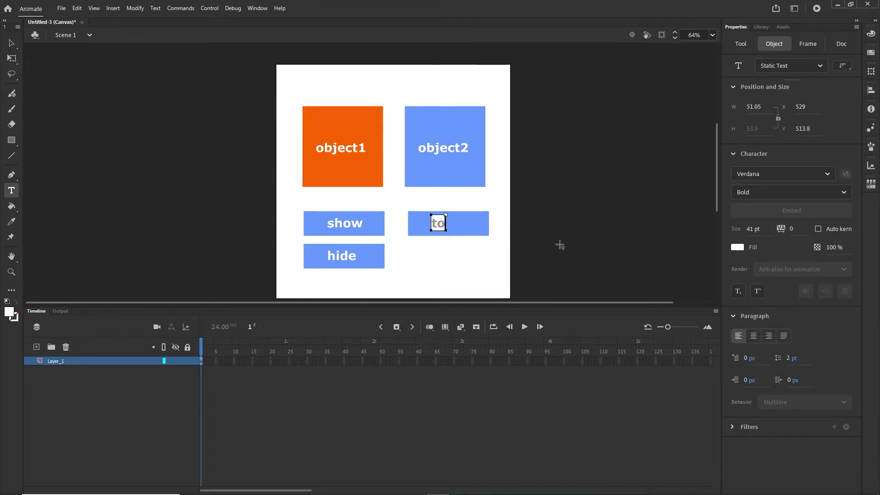
{"action": "type", "text": "ggle"}
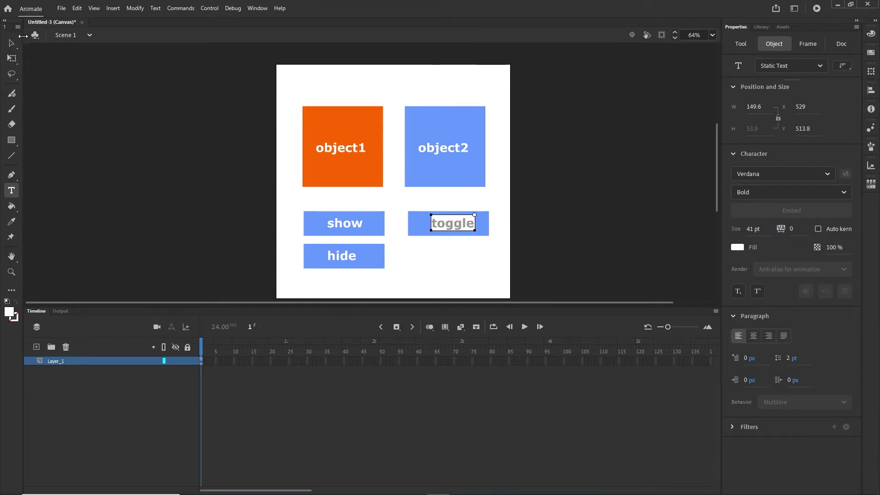
{"action": "left_click", "coordinate": [11, 43]}
- Nudge the toggle text left to centre it on its bar
{"action": "left_click", "coordinate": [446, 289]}
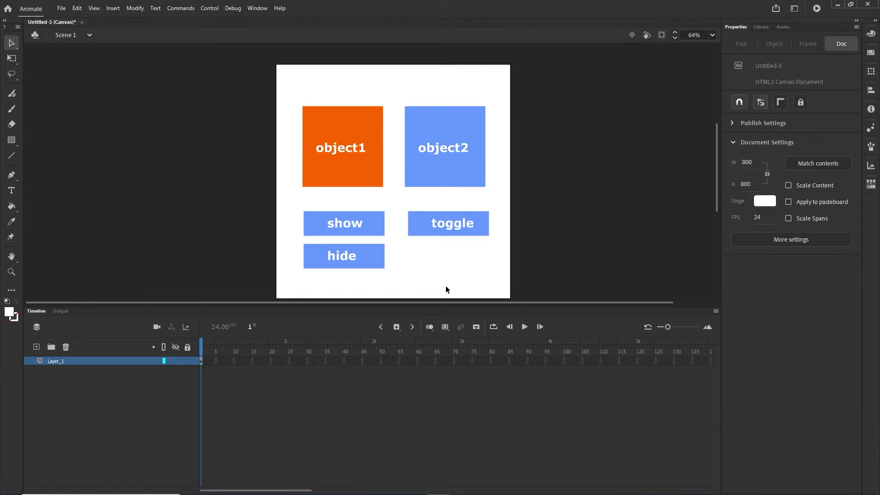
{"action": "left_click", "coordinate": [459, 227]}
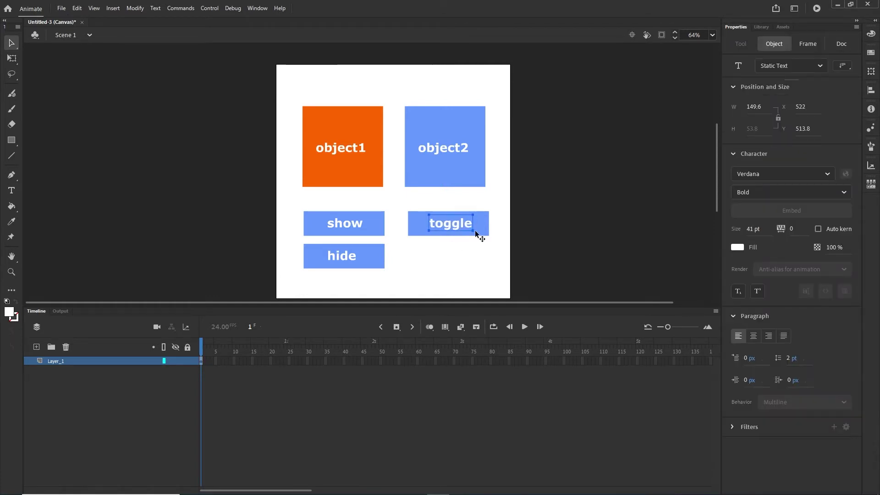
{"action": "key", "text": "Left"}
{"action": "key", "text": "Left"}
{"action": "key", "text": "Left"}
{"action": "key", "text": "Left"}
{"action": "key", "text": "Left"}
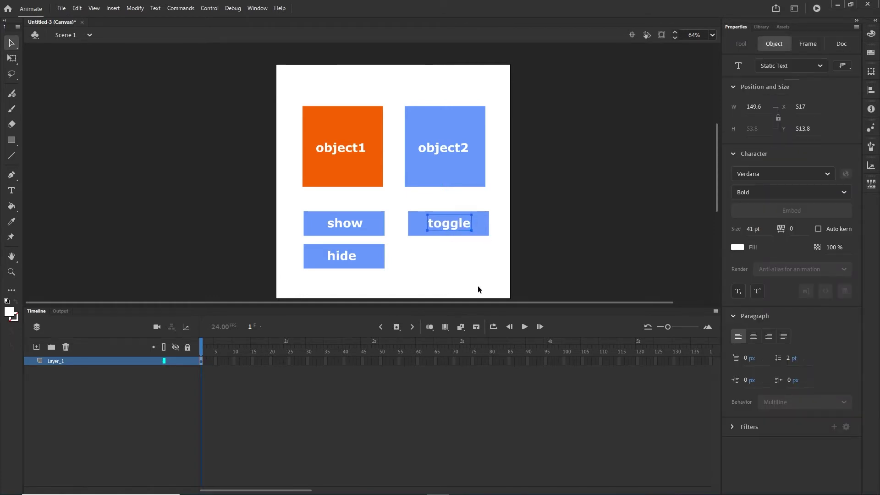
{"action": "left_click", "coordinate": [444, 294]}
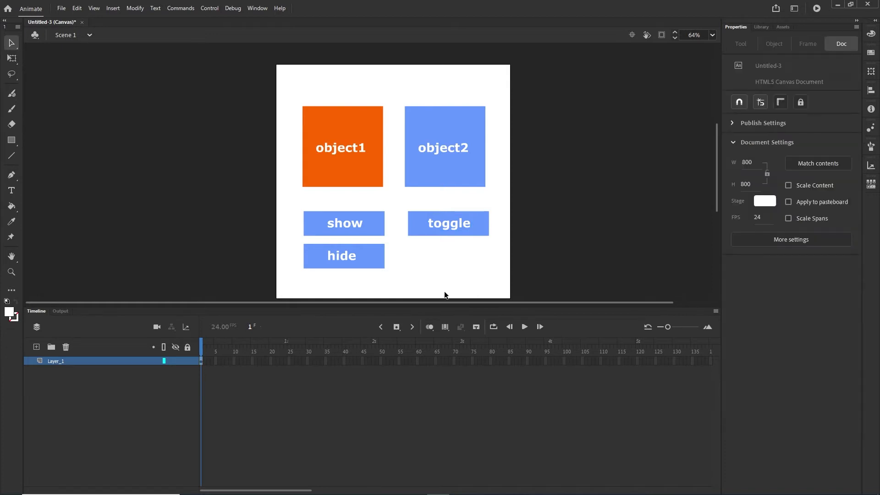
{"action": "left_click", "coordinate": [377, 229]}
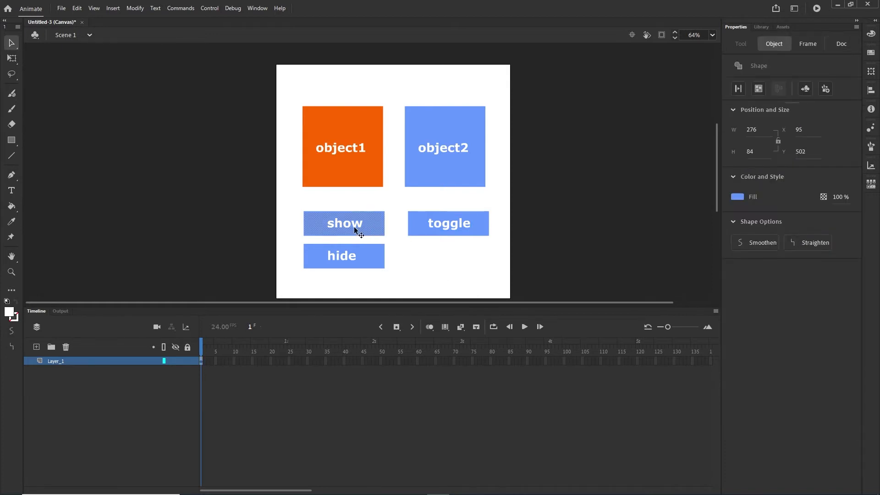
- Recolour the show button's fill to object1's orange
{"action": "left_click", "coordinate": [735, 197]}
{"action": "left_click", "coordinate": [366, 137]}
{"action": "left_click", "coordinate": [646, 220]}
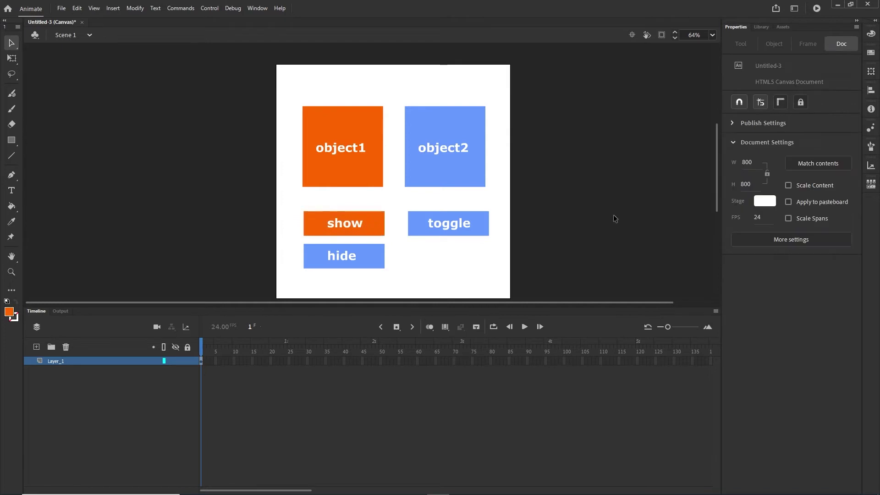
- Undo the moved corner piece and select object1's square and label for symbol conversion
{"action": "left_click", "coordinate": [370, 161]}
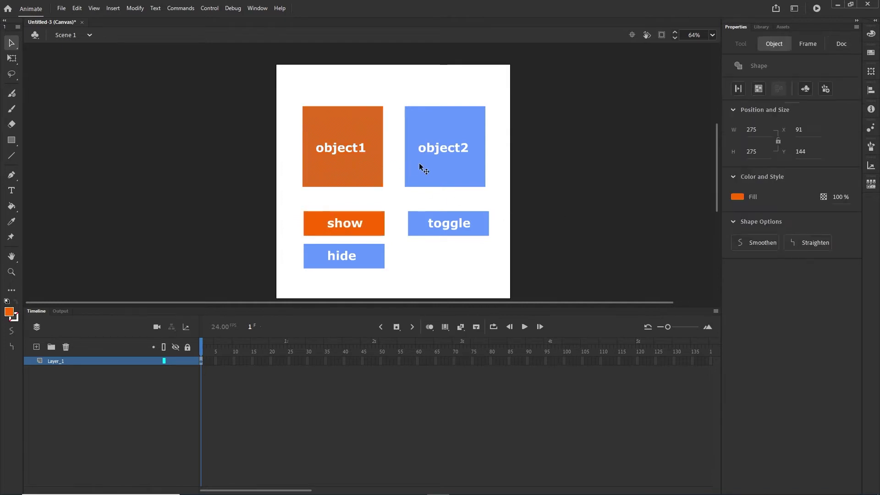
{"action": "left_click", "coordinate": [384, 199]}
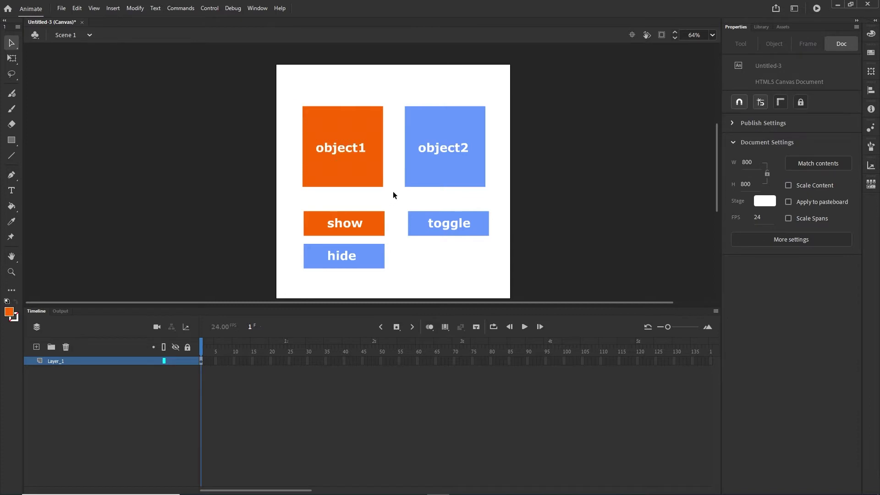
{"action": "left_click_drag", "start_coordinate": [390, 194], "coordinate": [284, 74]}
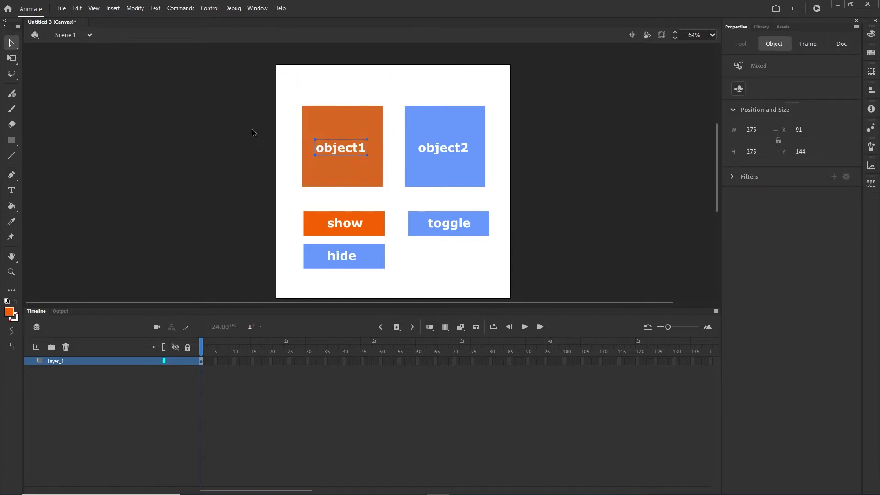
{"action": "left_click", "coordinate": [389, 194]}
{"action": "mouse_move", "coordinate": [388, 195]}
{"action": "left_mouse_down"}
{"action": "mouse_move", "coordinate": [354, 168]}
{"action": "mouse_move", "coordinate": [378, 200]}
{"action": "left_mouse_up"}
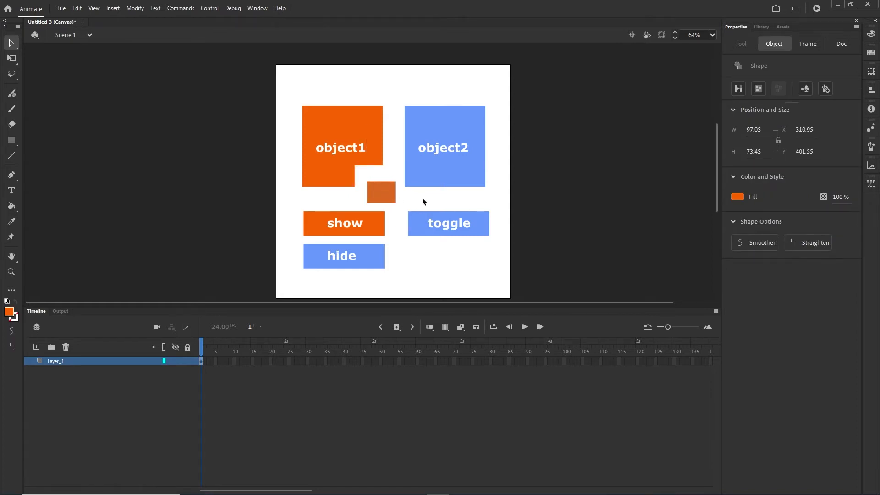
{"action": "key", "text": "ctrl+z"}
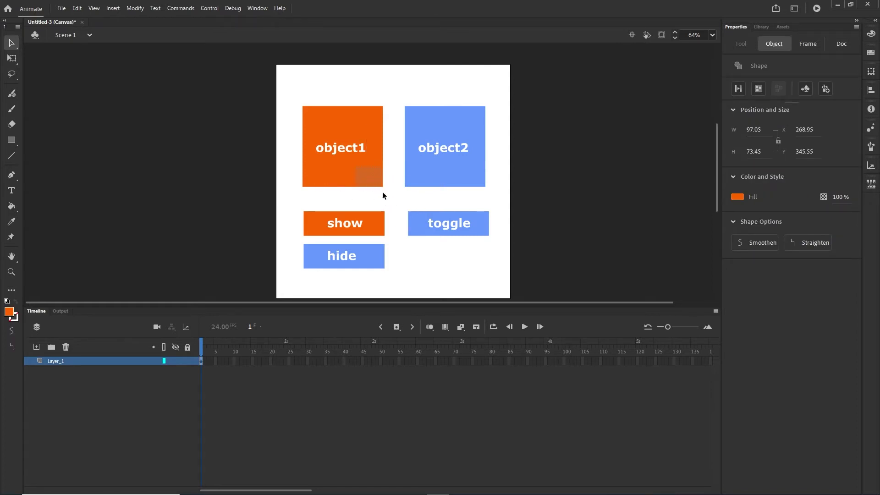
{"action": "left_click_drag", "start_coordinate": [391, 196], "coordinate": [293, 92]}
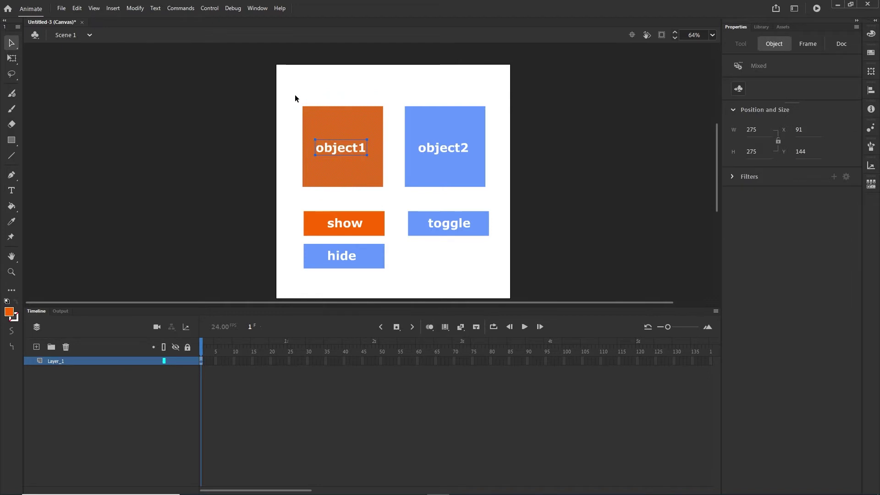
{"action": "key", "text": "F8"}
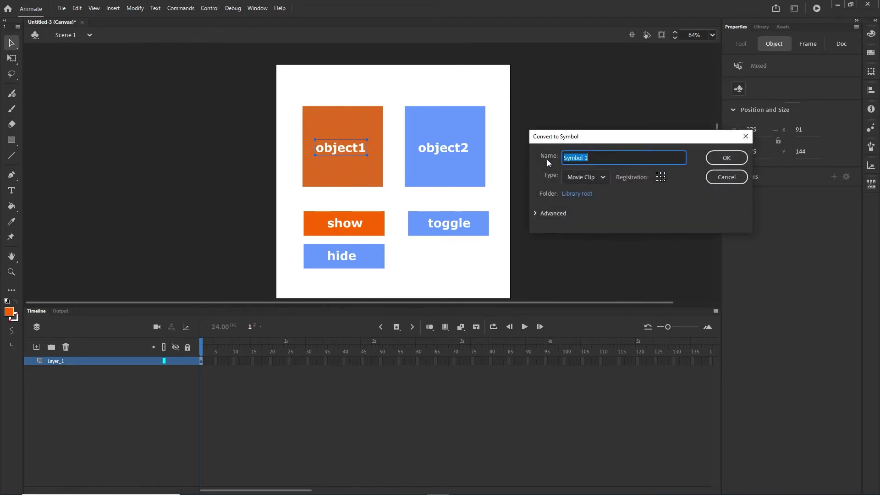
- Make object1 and object2 into Movie Clip symbols
{"action": "left_click", "coordinate": [726, 158]}
{"action": "left_click_drag", "start_coordinate": [446, 155], "coordinate": [394, 95]}
{"action": "key", "text": "F8"}
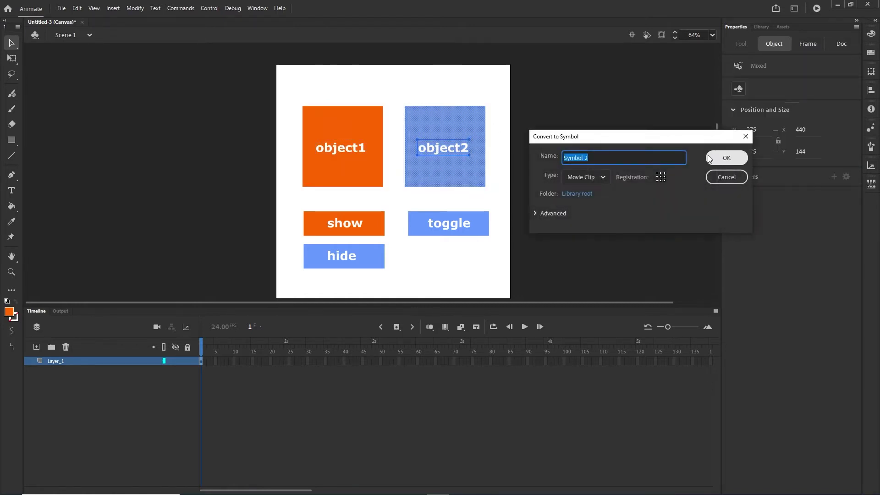
{"action": "left_click", "coordinate": [725, 157]}
- Make the show, hide and toggle buttons into Movie Clip symbols
{"action": "left_click_drag", "start_coordinate": [389, 237], "coordinate": [293, 201]}
{"action": "key", "text": "F8"}
{"action": "left_click", "coordinate": [726, 157]}
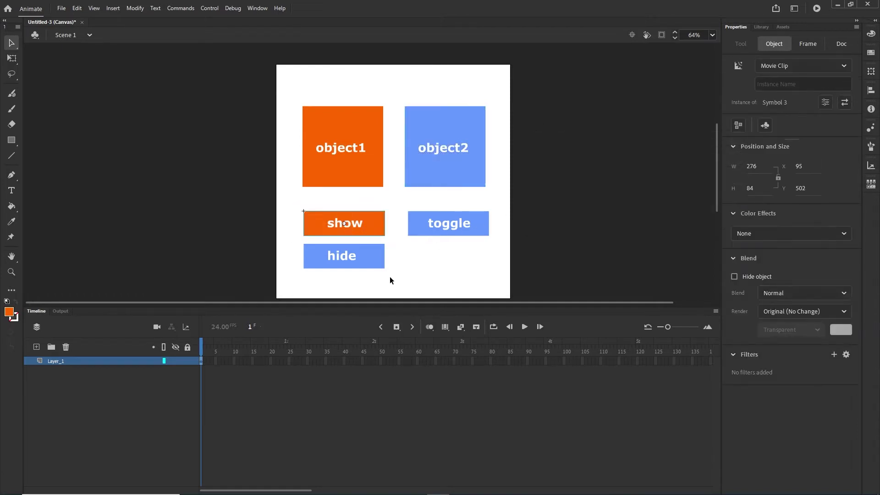
{"action": "left_click_drag", "start_coordinate": [393, 275], "coordinate": [297, 243]}
{"action": "key", "text": "F8"}
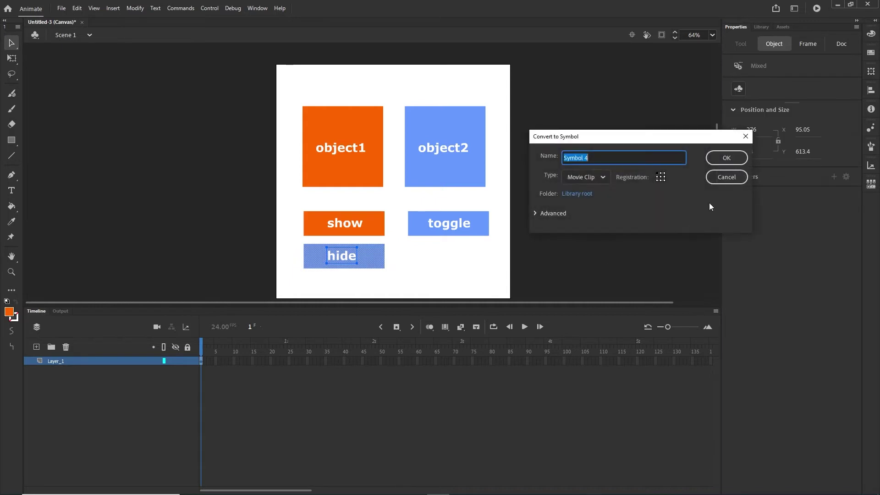
{"action": "left_click", "coordinate": [726, 158]}
{"action": "left_click_drag", "start_coordinate": [493, 252], "coordinate": [397, 198]}
{"action": "key", "text": "F8"}
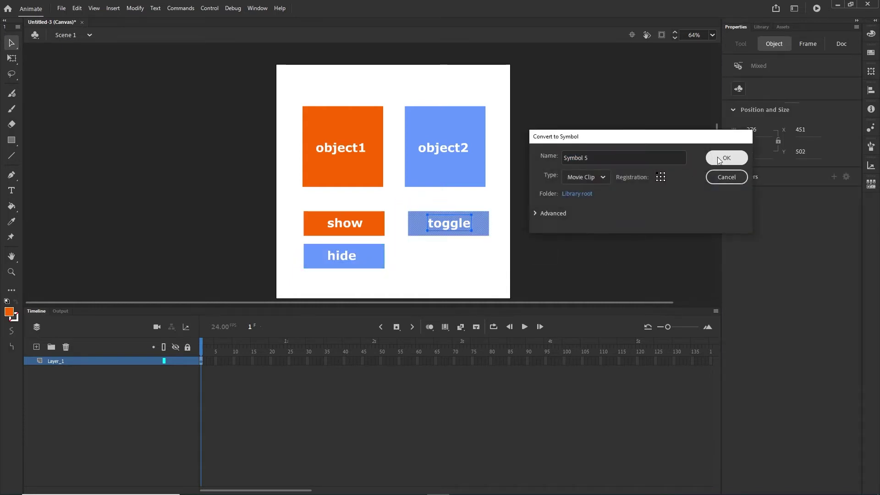
{"action": "left_click", "coordinate": [714, 158]}
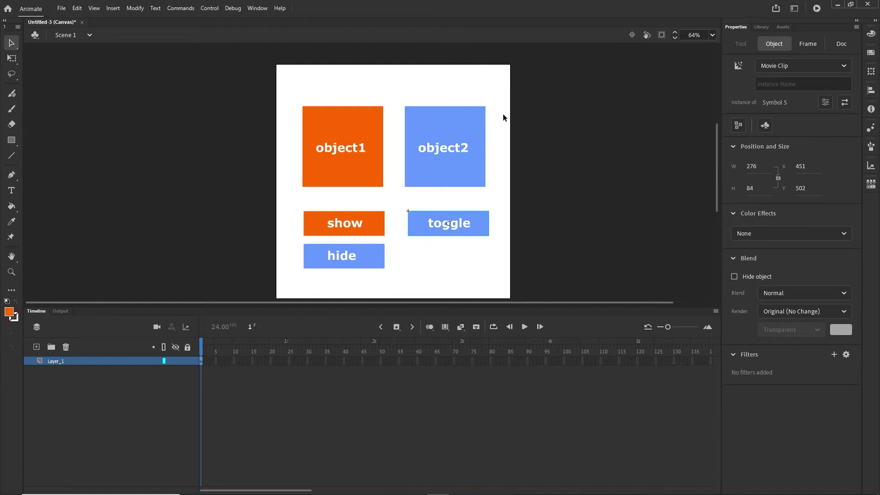
- Give the two object movie clips the instance names orange1 and blue1
{"action": "left_click", "coordinate": [343, 136]}
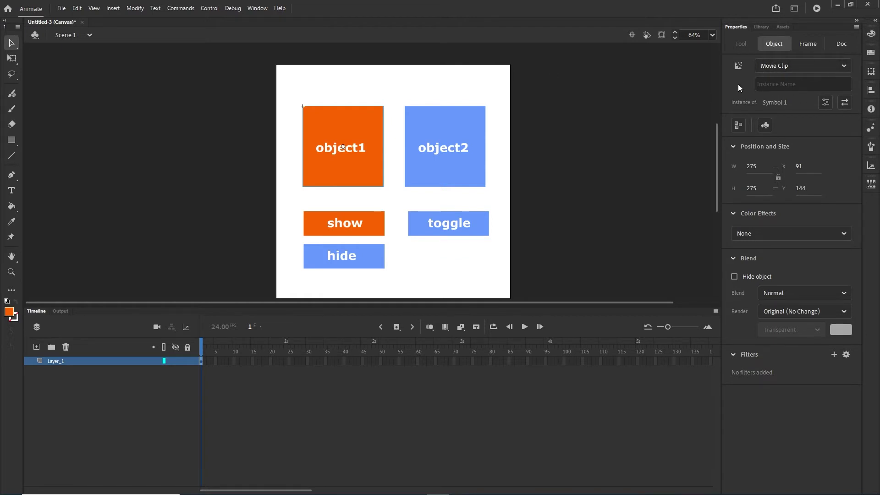
{"action": "left_click", "coordinate": [774, 86]}
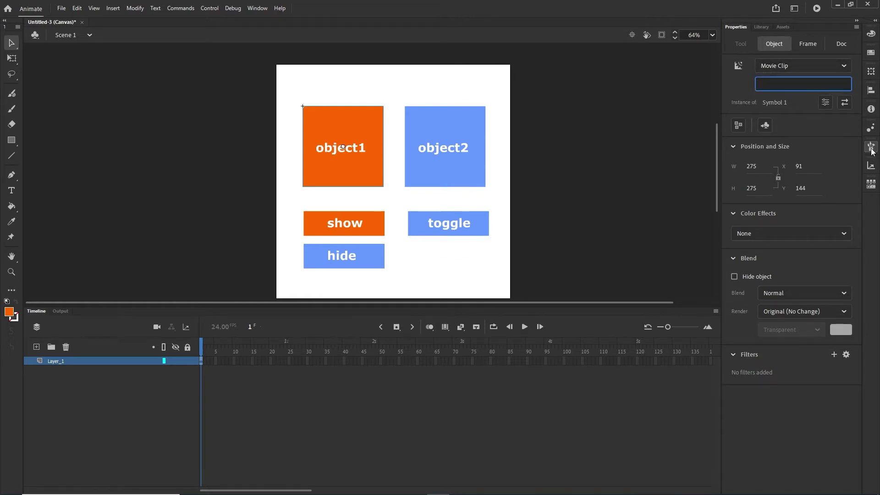
{"action": "type", "text": "oras"}
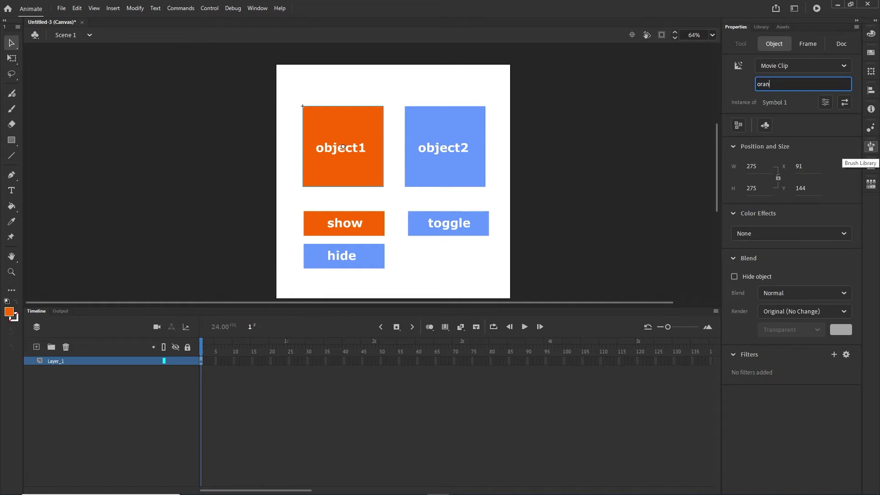
{"action": "type", "text": "ge1"}
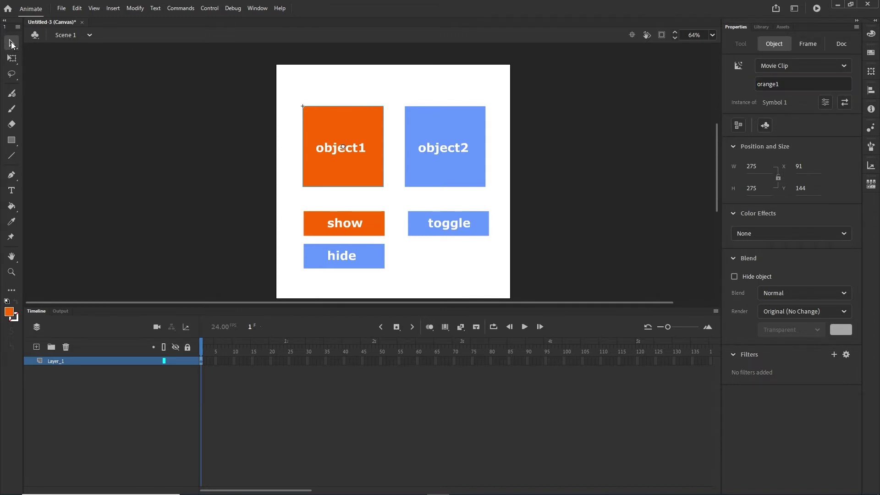
{"action": "left_click", "coordinate": [479, 135]}
{"action": "left_click", "coordinate": [787, 88]}
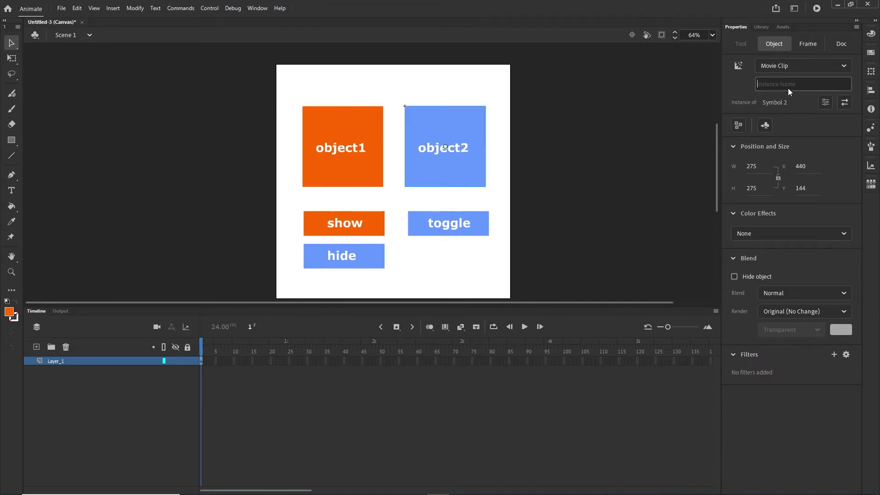
{"action": "type", "text": "blue1"}
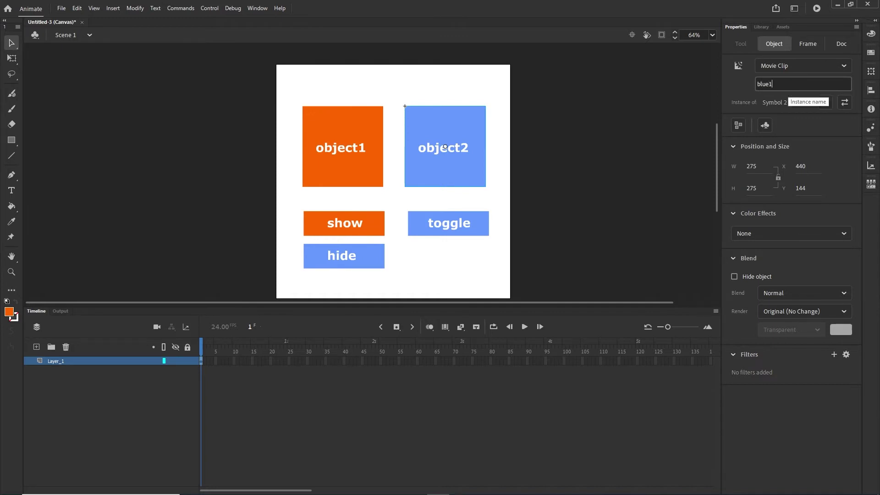
{"action": "left_click", "coordinate": [612, 273]}
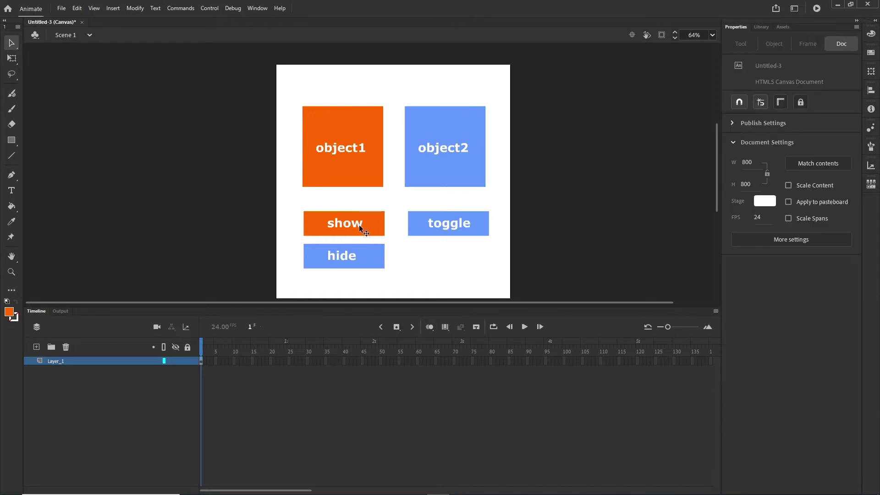
- Name the show, hide and toggle button clips btnShow, btnHide and btnToggle
{"action": "left_click", "coordinate": [360, 225]}
{"action": "left_click", "coordinate": [795, 84]}
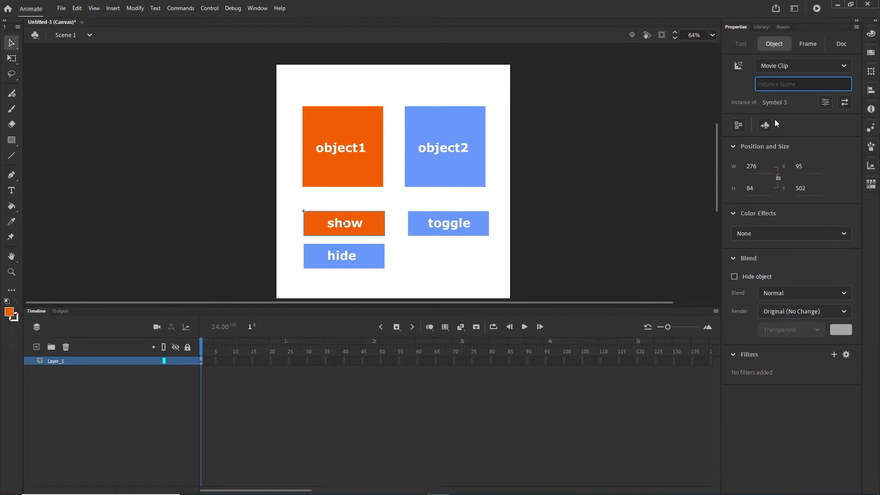
{"action": "type", "text": "btnShow"}
{"action": "left_click", "coordinate": [541, 239]}
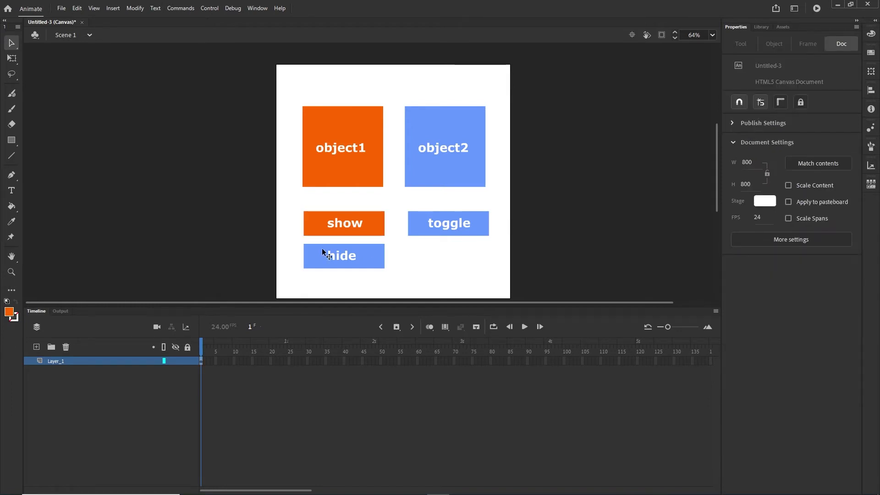
{"action": "left_click", "coordinate": [354, 261]}
{"action": "left_click", "coordinate": [784, 85]}
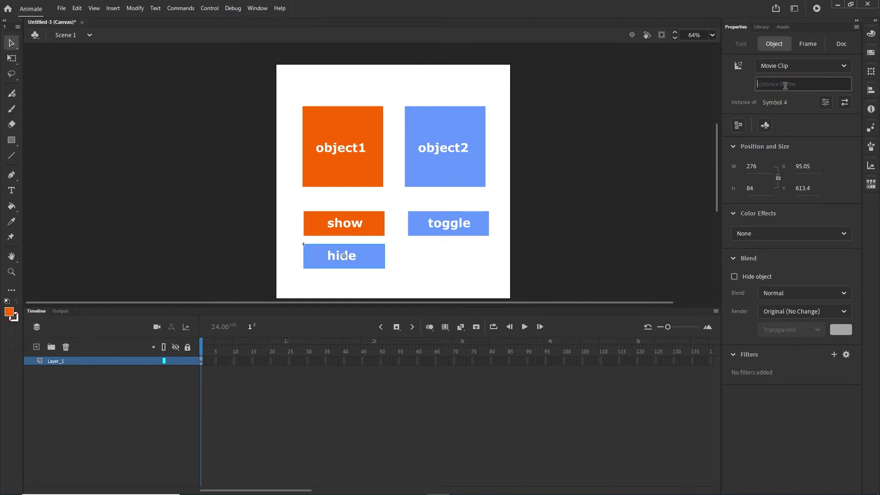
{"action": "type", "text": "btnHide"}
{"action": "key", "text": "Return"}
{"action": "left_click", "coordinate": [628, 246]}
{"action": "left_click", "coordinate": [447, 223]}
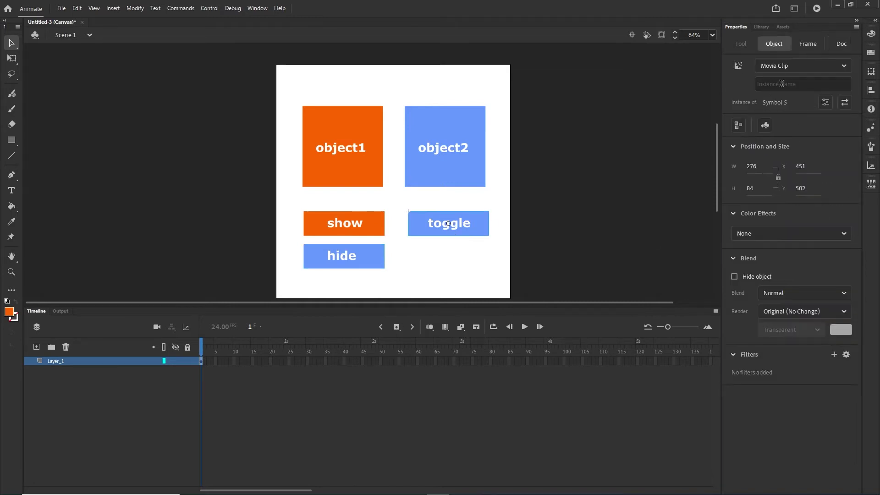
{"action": "left_click", "coordinate": [797, 86]}
{"action": "type", "text": "btn"}
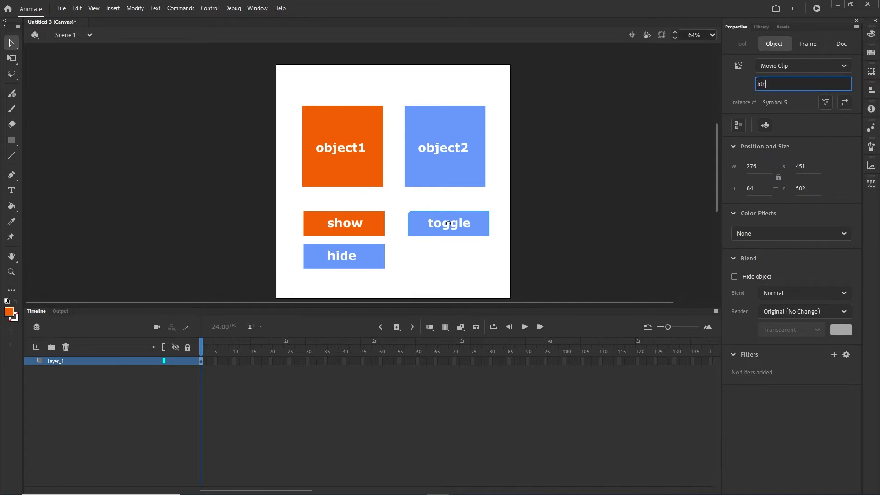
{"action": "type", "text": "Toggle"}
- Add Layer_2 above Layer_1 and begin renaming it to code, with 'cod' typed so far
{"action": "left_click", "coordinate": [686, 155]}
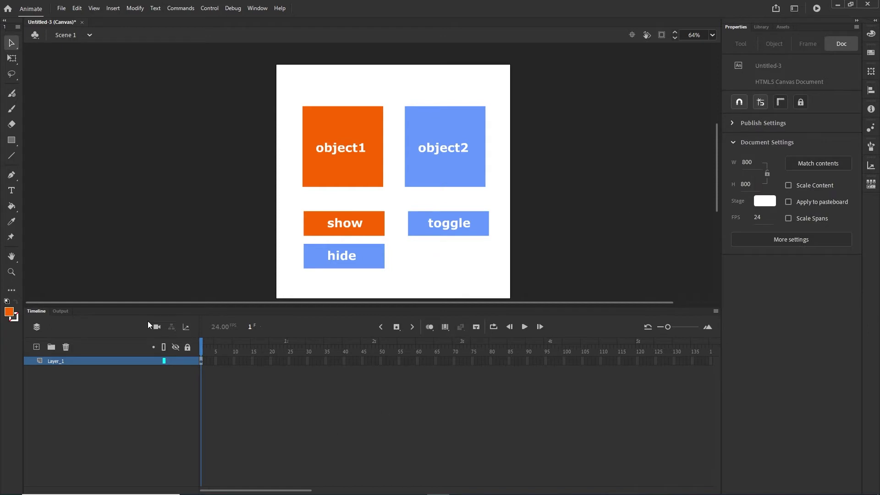
{"action": "left_click", "coordinate": [37, 346]}
{"action": "left_click", "coordinate": [56, 363]}
{"action": "double_click", "coordinate": [56, 361]}
{"action": "type", "text": "code"}
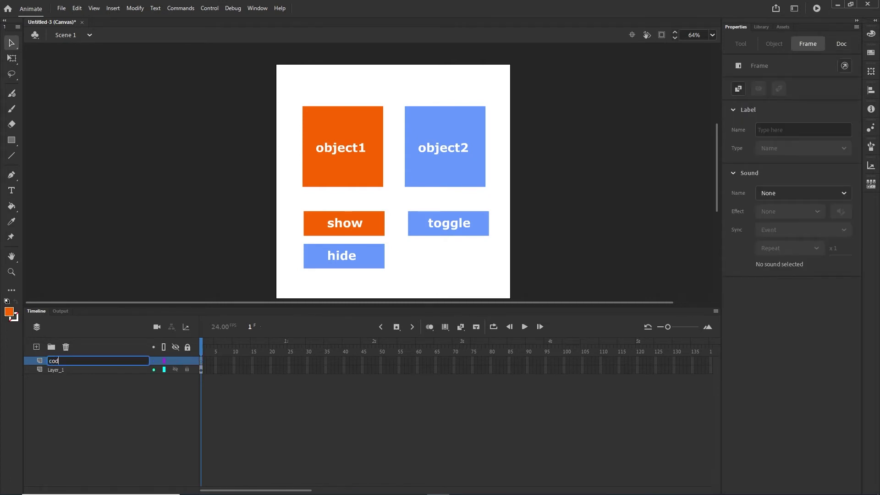